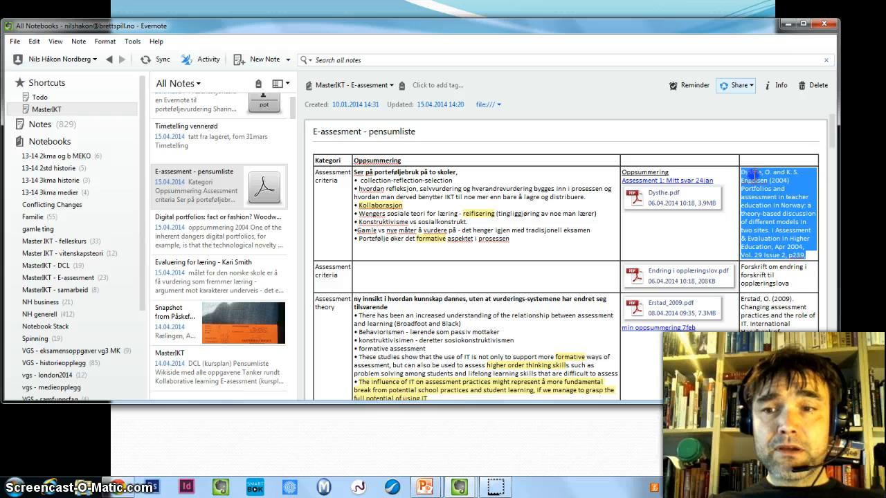
- Open the Sieber.pdf attachment from its Assessment theory row in the E-assesment - pensumliste note
{"action": "scroll", "coordinate": [723, 200], "scroll_direction": "down", "scroll_amount": 10}
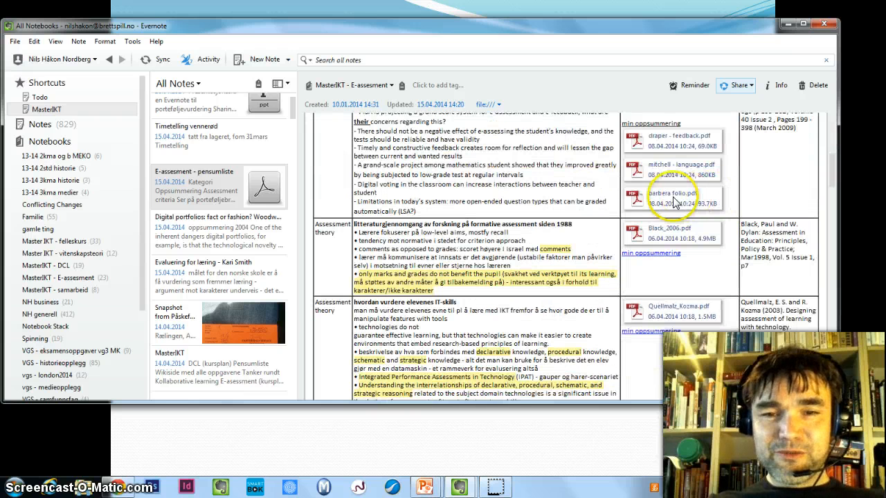
{"action": "scroll", "coordinate": [613, 209], "scroll_direction": "down", "scroll_amount": 5}
{"action": "scroll", "coordinate": [612, 210], "scroll_direction": "down", "scroll_amount": 8}
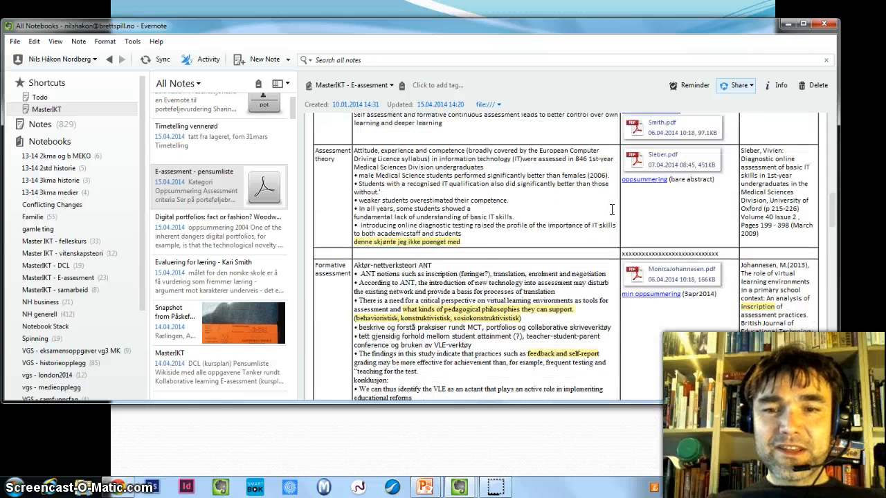
{"action": "left_click", "coordinate": [569, 215]}
{"action": "scroll", "coordinate": [696, 187], "scroll_direction": "up", "scroll_amount": 8}
{"action": "left_click", "coordinate": [683, 163]}
{"action": "left_click", "coordinate": [656, 166]}
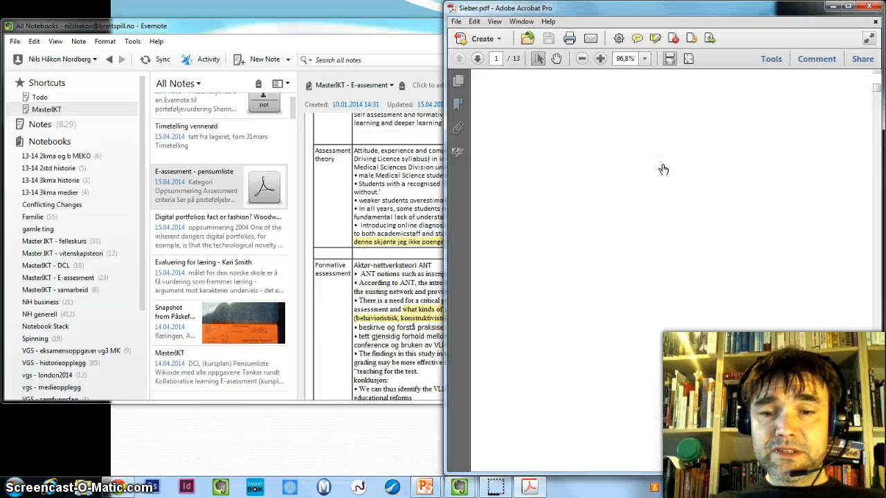
- Look through Sieber.pdf as far as the article's title and abstract page, and close the document
{"action": "scroll", "coordinate": [682, 156], "scroll_direction": "down", "scroll_amount": 5}
{"action": "scroll", "coordinate": [686, 152], "scroll_direction": "down", "scroll_amount": 15}
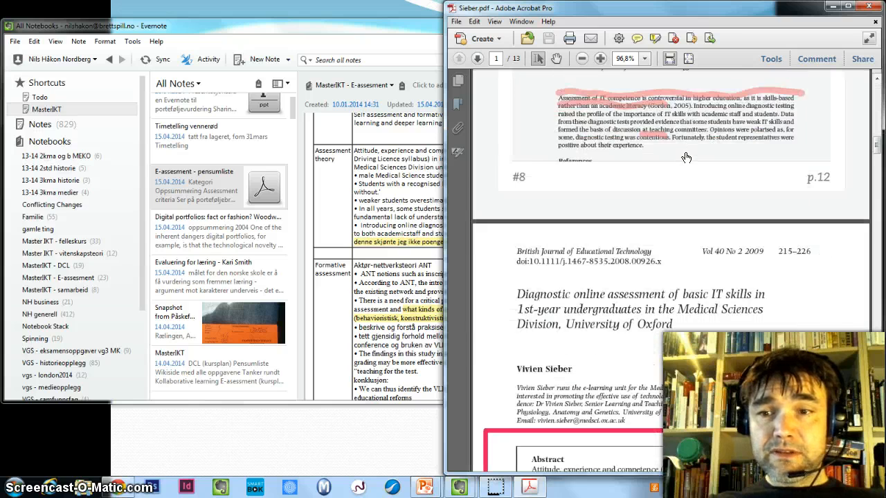
{"action": "scroll", "coordinate": [686, 158], "scroll_direction": "down", "scroll_amount": 5}
{"action": "left_click_drag", "start_coordinate": [697, 13], "coordinate": [661, 21]}
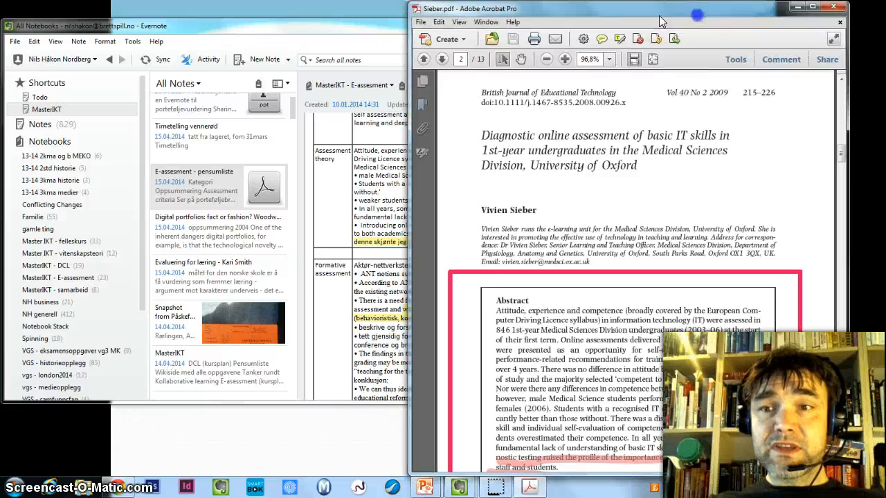
{"action": "left_click", "coordinate": [833, 9]}
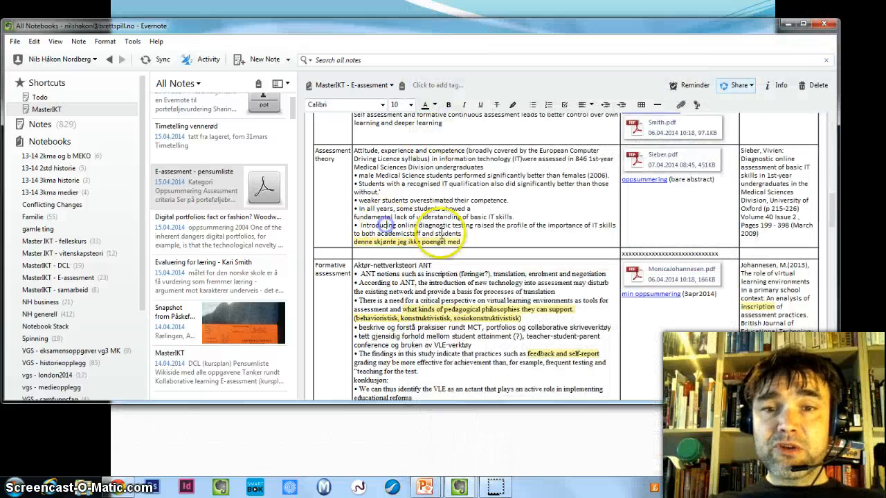
- Examine the article summaries and attached PDFs across the assessment theory and summative assessment rows of the reading list
{"action": "scroll", "coordinate": [440, 234], "scroll_direction": "up", "scroll_amount": 10}
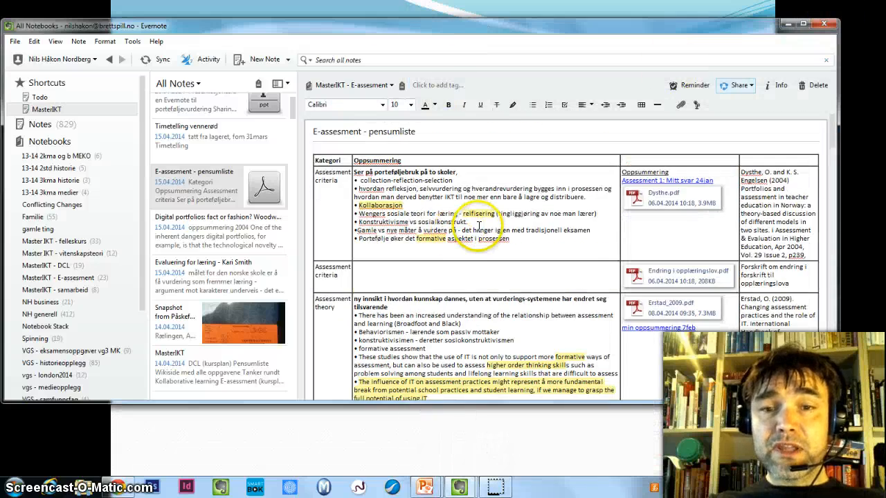
{"action": "scroll", "coordinate": [477, 225], "scroll_direction": "down", "scroll_amount": 4}
{"action": "left_click_drag", "start_coordinate": [380, 317], "coordinate": [370, 216]}
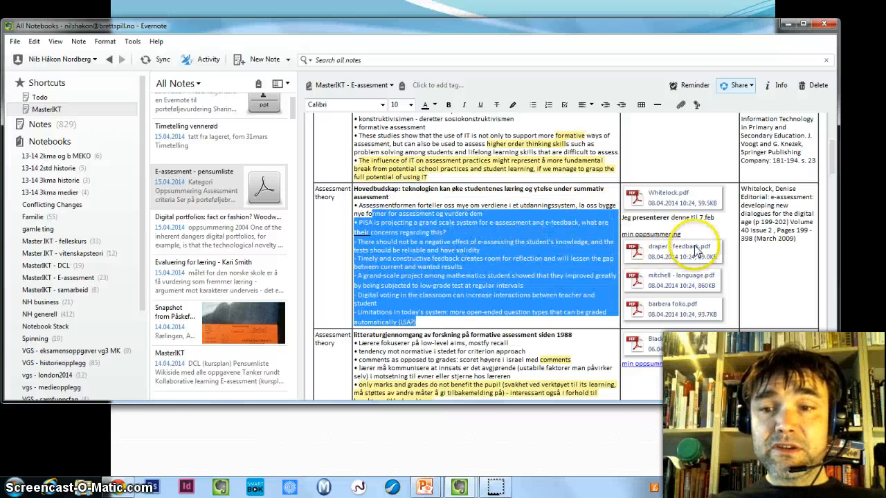
{"action": "scroll", "coordinate": [515, 266], "scroll_direction": "down", "scroll_amount": 8}
{"action": "scroll", "coordinate": [517, 275], "scroll_direction": "down", "scroll_amount": 10}
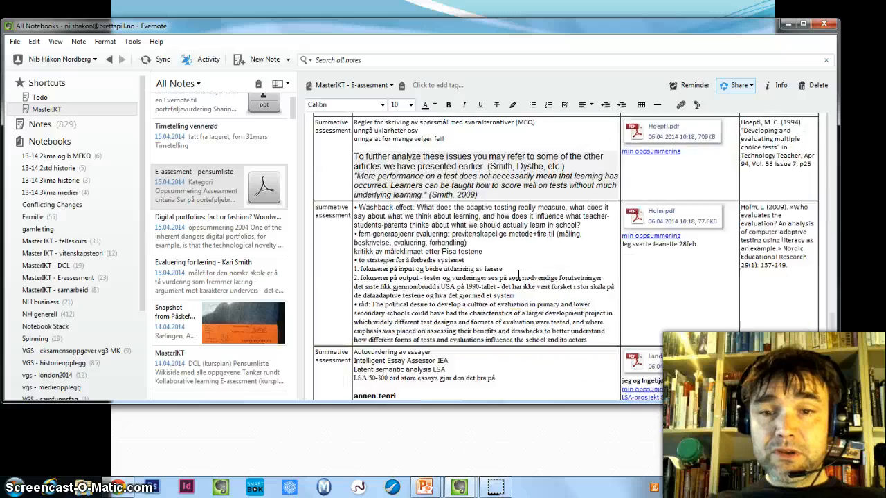
{"action": "scroll", "coordinate": [517, 274], "scroll_direction": "up", "scroll_amount": 10}
{"action": "scroll", "coordinate": [518, 275], "scroll_direction": "up", "scroll_amount": 10}
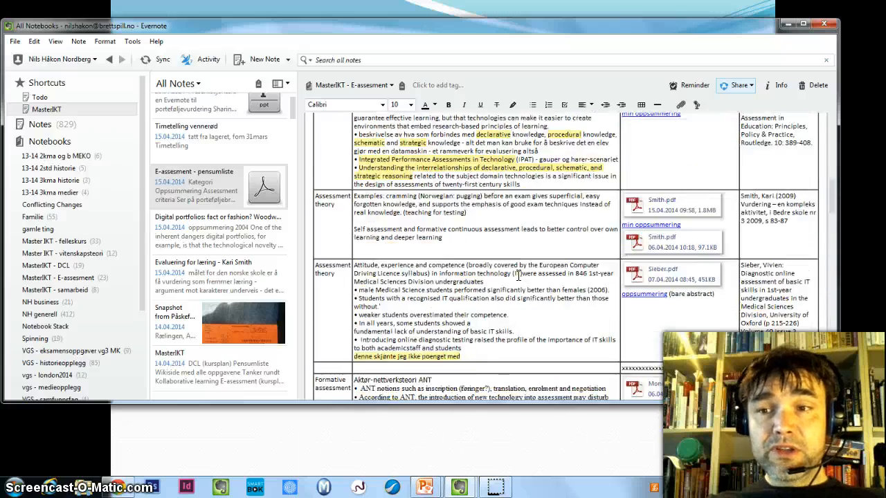
- Switch to the PowerPoint slideshow and reveal the Highlights bullet about external and internal linking wikistyle
{"action": "key", "text": "alt+Tab"}
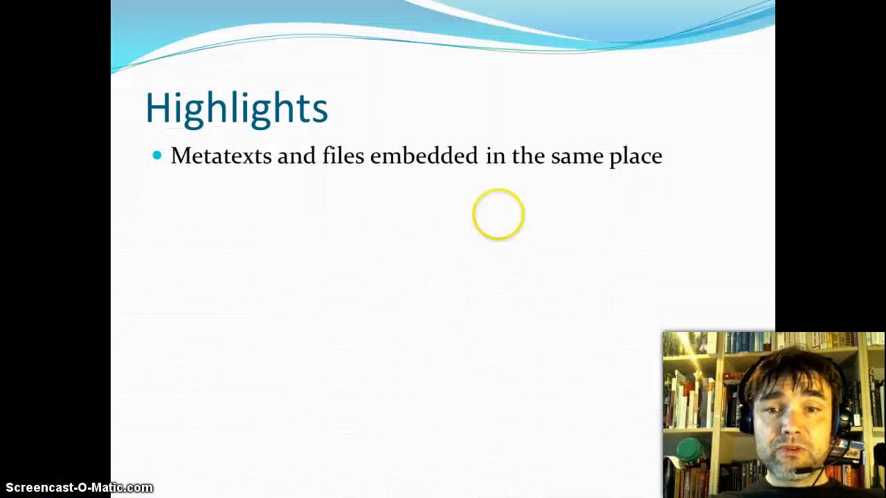
{"action": "left_click", "coordinate": [419, 187]}
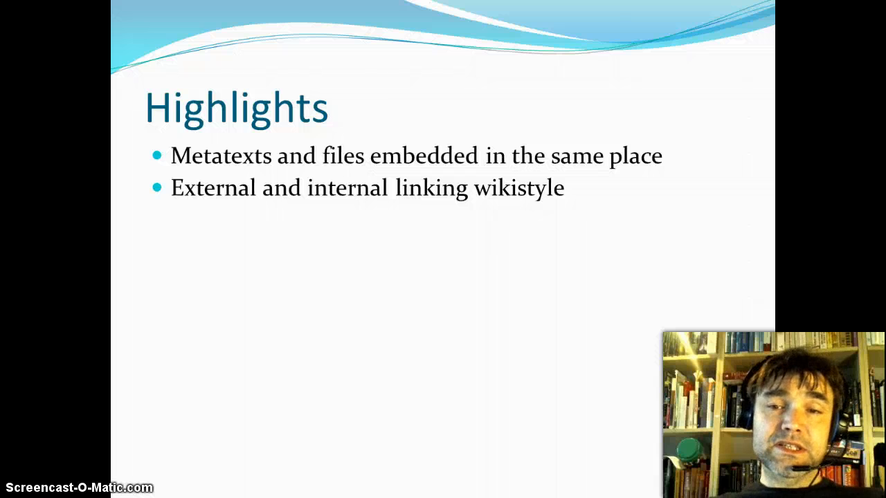
- Switch back to Evernote and follow the "min oppsummering 7feb" link below Erstad_2009.pdf in the reading list
{"action": "key", "text": "alt+Tab"}
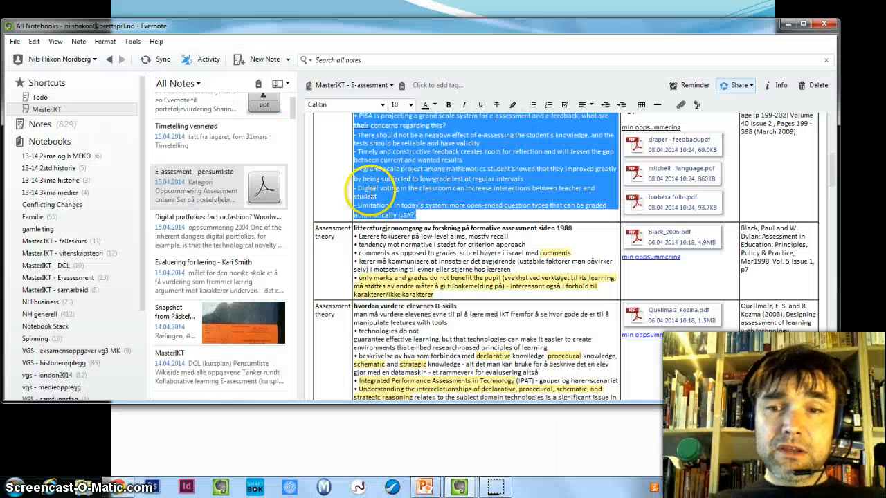
{"action": "scroll", "coordinate": [664, 269], "scroll_direction": "up", "scroll_amount": 10}
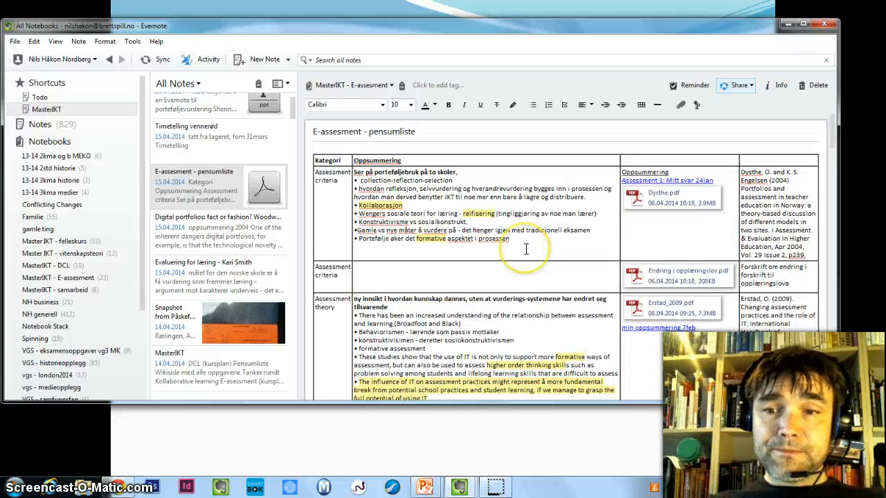
{"action": "scroll", "coordinate": [663, 274], "scroll_direction": "down", "scroll_amount": 3}
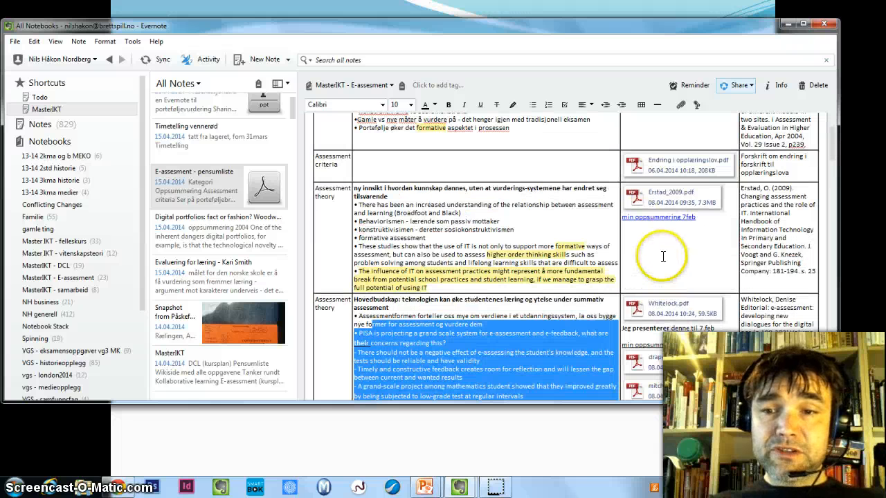
{"action": "left_click", "coordinate": [683, 218]}
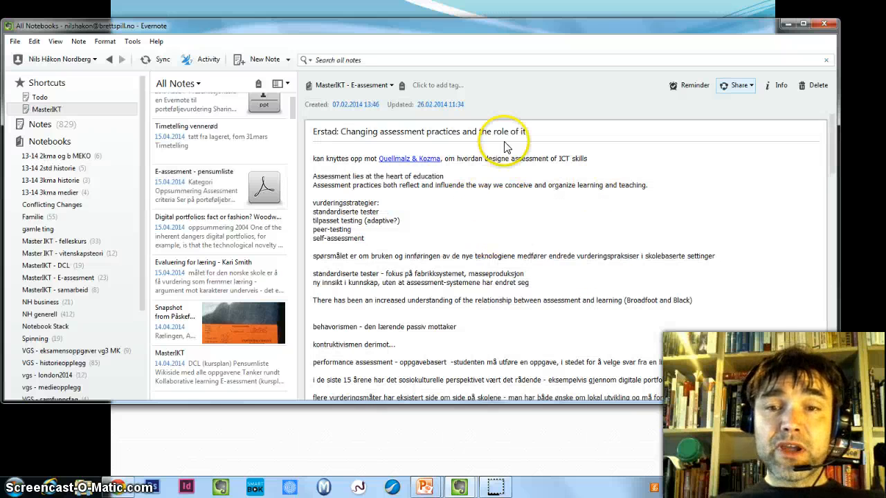
- Go back to the E-assesment - pensumliste note and look over the summary links and attachments in its rows
{"action": "left_click_drag", "start_coordinate": [521, 29], "coordinate": [521, 29]}
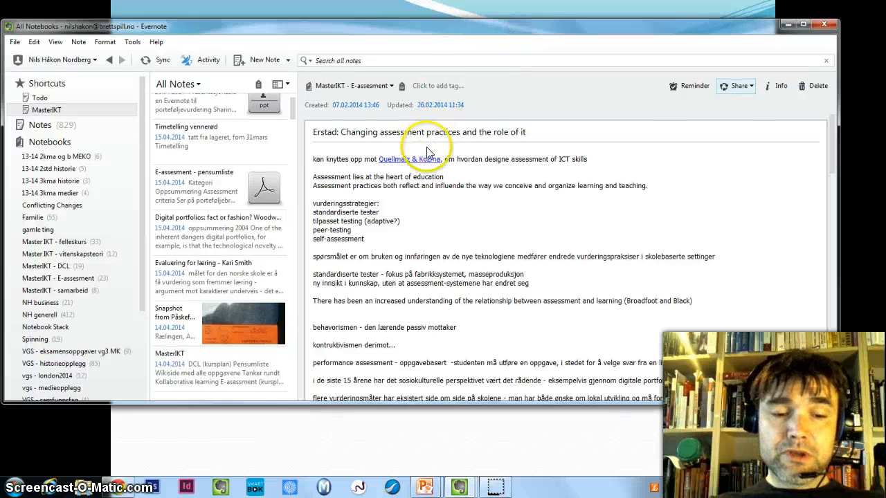
{"action": "left_click", "coordinate": [108, 59]}
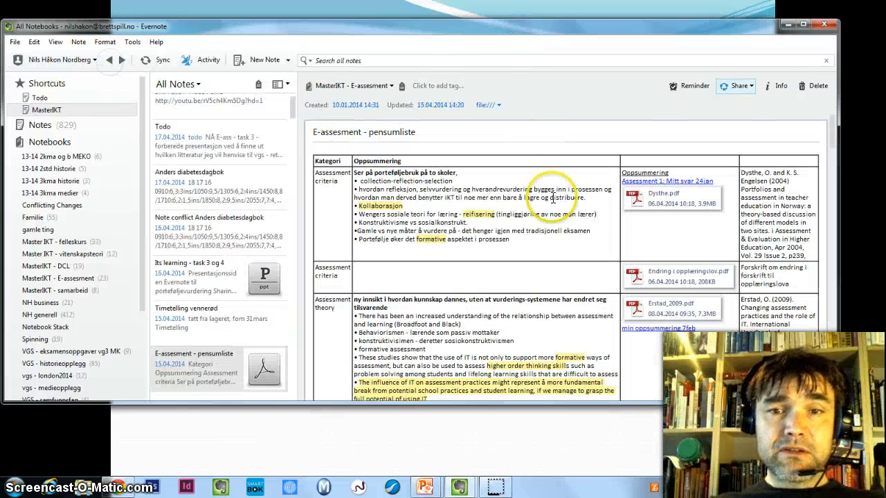
{"action": "scroll", "coordinate": [689, 298], "scroll_direction": "down", "scroll_amount": 5}
{"action": "scroll", "coordinate": [687, 277], "scroll_direction": "down", "scroll_amount": 10}
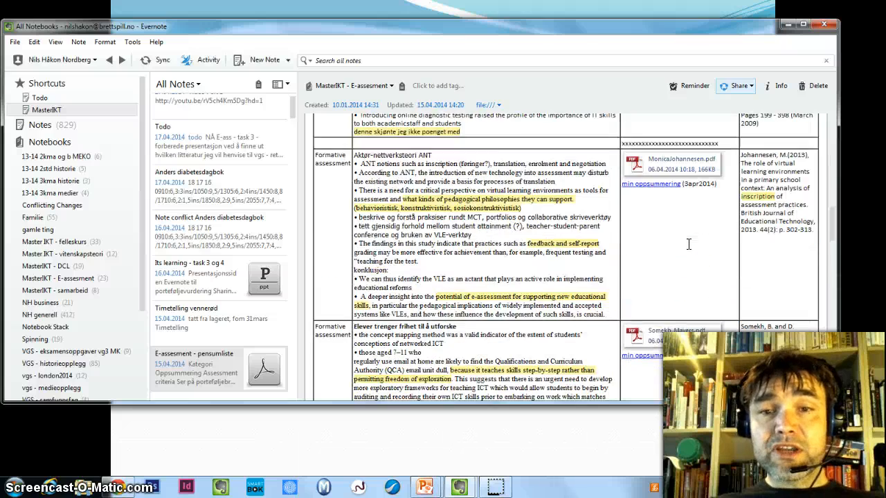
{"action": "scroll", "coordinate": [689, 244], "scroll_direction": "up", "scroll_amount": 3}
{"action": "left_click", "coordinate": [683, 223]}
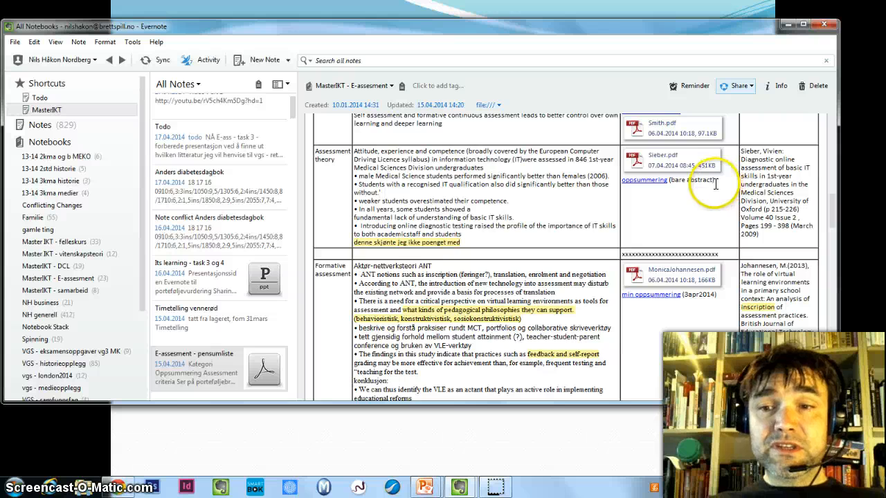
{"action": "scroll", "coordinate": [719, 182], "scroll_direction": "up", "scroll_amount": 5}
{"action": "scroll", "coordinate": [720, 182], "scroll_direction": "up", "scroll_amount": 3}
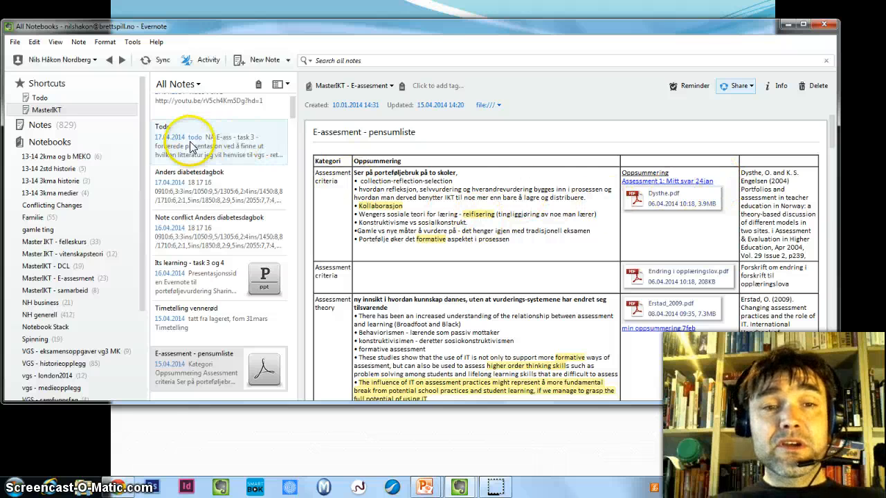
- Switch to the PowerPoint slideshow and reveal the Highlights bullet about sharing in many ways
{"action": "key", "text": "alt+Tab"}
{"action": "left_click", "coordinate": [525, 116]}
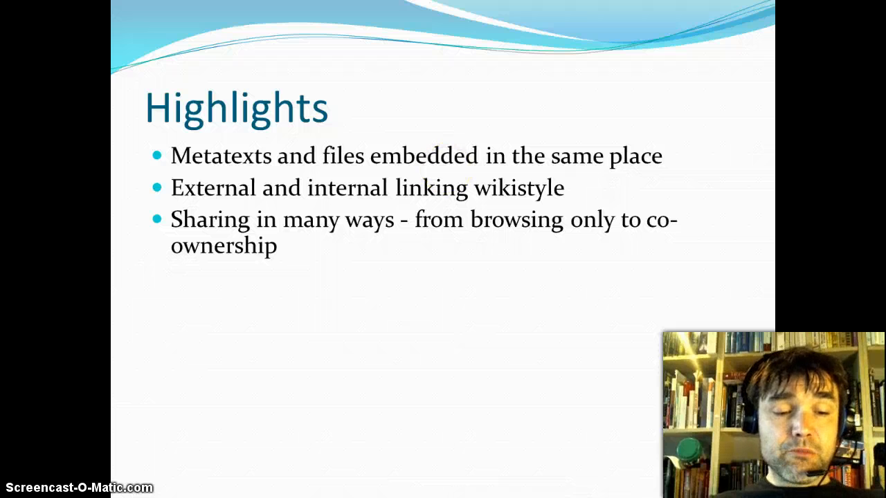
- Bring up the separate Evernote window with the London 10.-14. mars 2014 note and show its sharing options
{"action": "key", "text": "alt+Tab"}
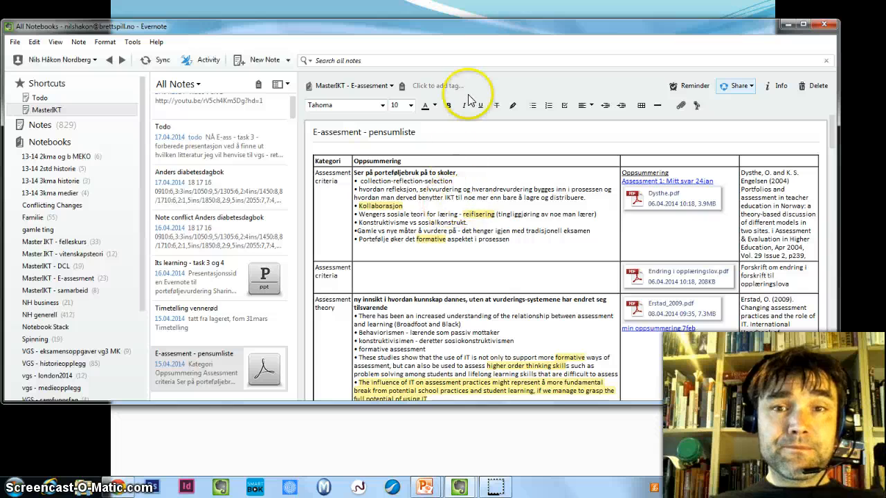
{"action": "key", "text": "alt+Tab"}
{"action": "key", "text": "alt+Tab"}
{"action": "key", "text": "alt+Tab"}
{"action": "key", "text": "alt+Tab"}
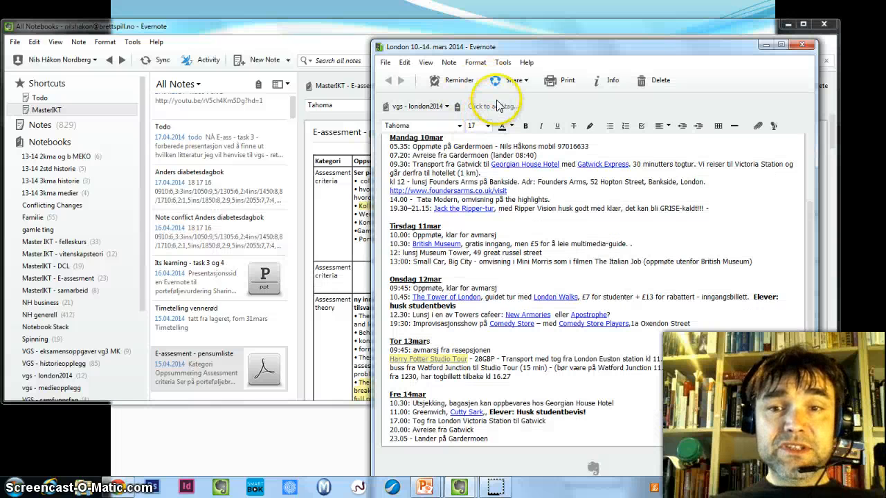
{"action": "left_click_drag", "start_coordinate": [528, 53], "coordinate": [513, 54]}
{"action": "scroll", "coordinate": [478, 159], "scroll_direction": "up", "scroll_amount": 3}
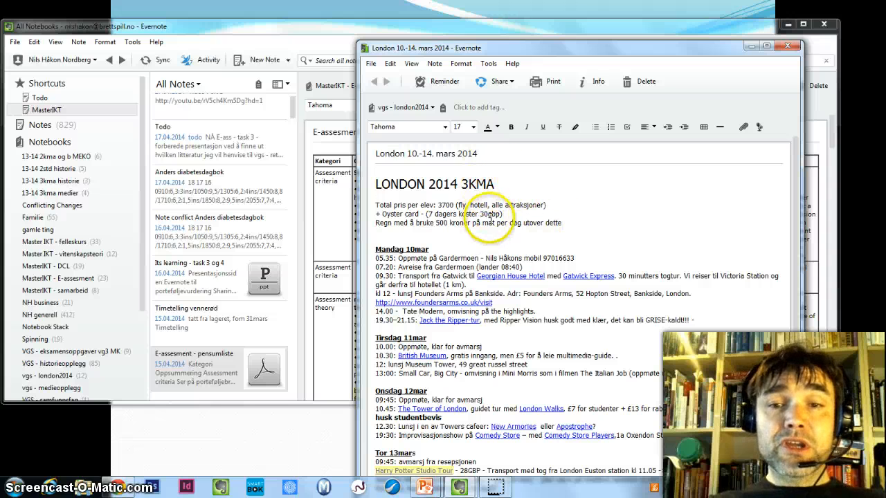
{"action": "scroll", "coordinate": [488, 283], "scroll_direction": "down", "scroll_amount": 3}
{"action": "scroll", "coordinate": [474, 233], "scroll_direction": "up", "scroll_amount": 3}
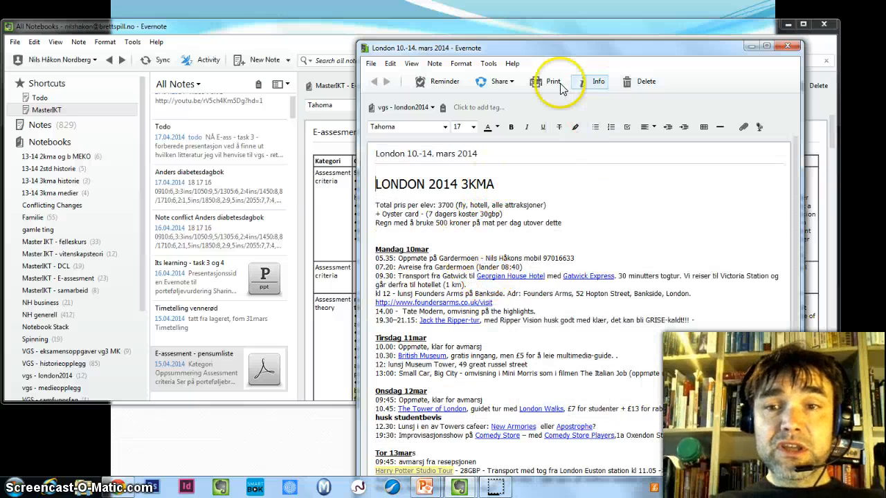
{"action": "left_click", "coordinate": [499, 82]}
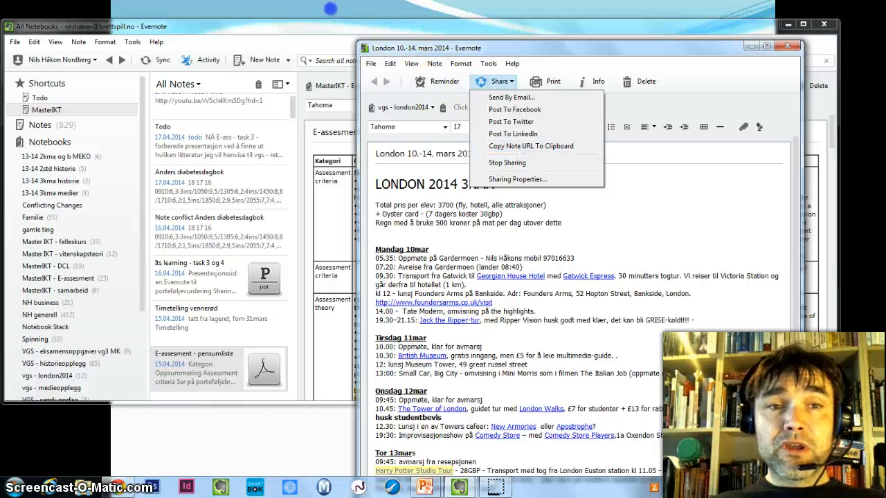
- Switch to the Chrome browser and show the open web page of the shared London 10.-14. mars 2014 note
{"action": "key", "text": "alt+Tab"}
{"action": "key", "text": "alt+Tab"}
{"action": "key", "text": "alt+Tab"}
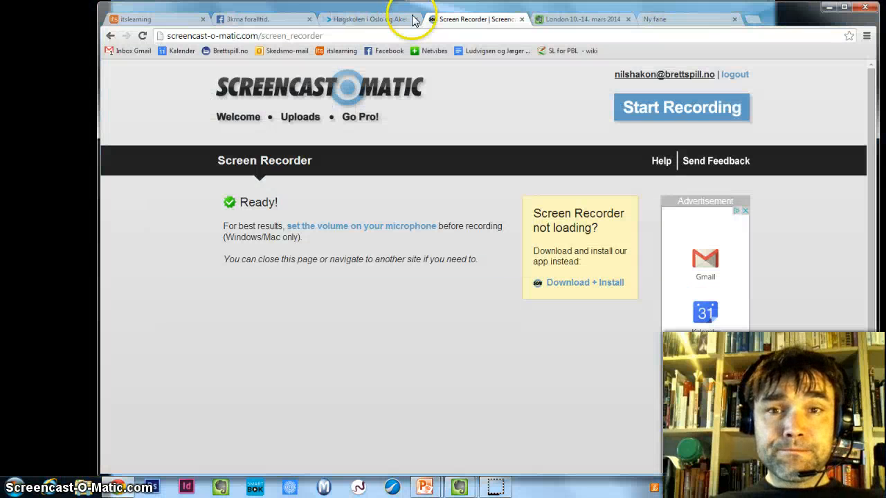
{"action": "left_click", "coordinate": [592, 19]}
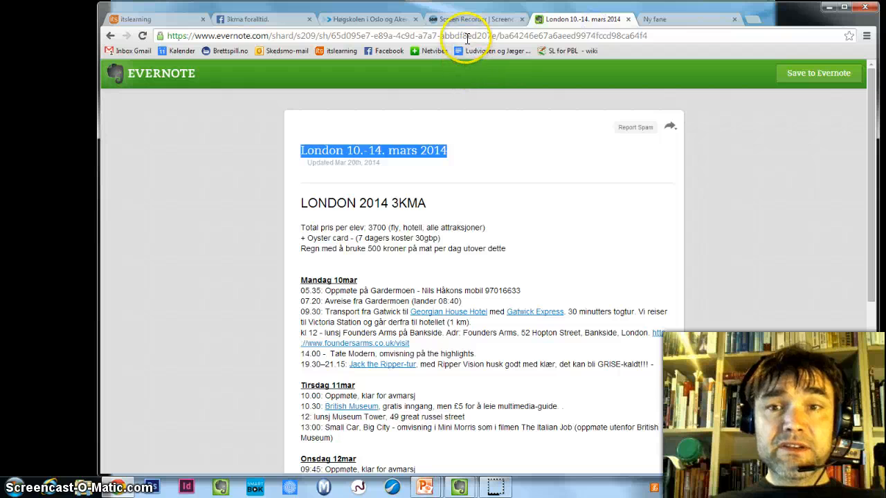
- Select the shared note's web address and look through the day-by-day London itinerary on the page
{"action": "left_click", "coordinate": [467, 38]}
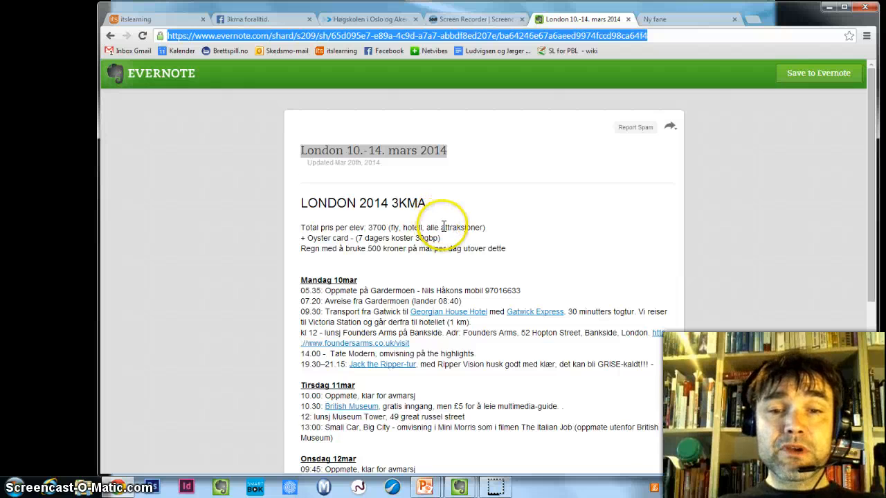
{"action": "scroll", "coordinate": [444, 225], "scroll_direction": "down", "scroll_amount": 1}
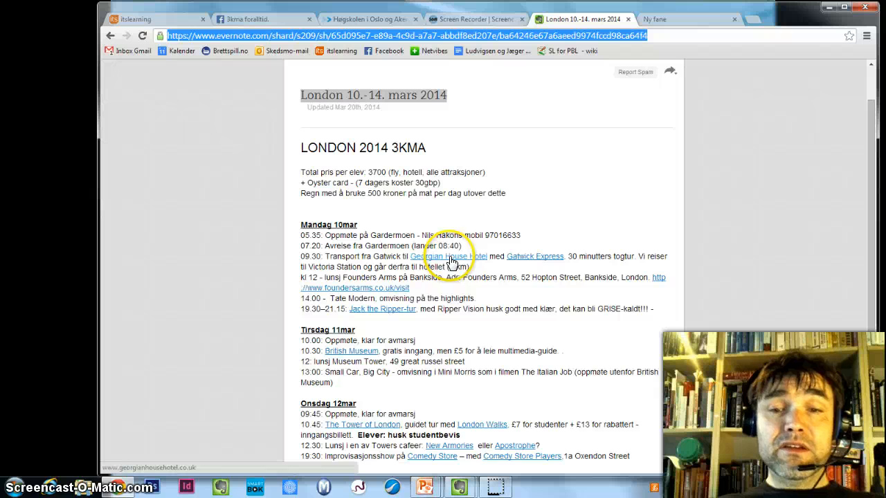
{"action": "scroll", "coordinate": [459, 277], "scroll_direction": "down", "scroll_amount": 2}
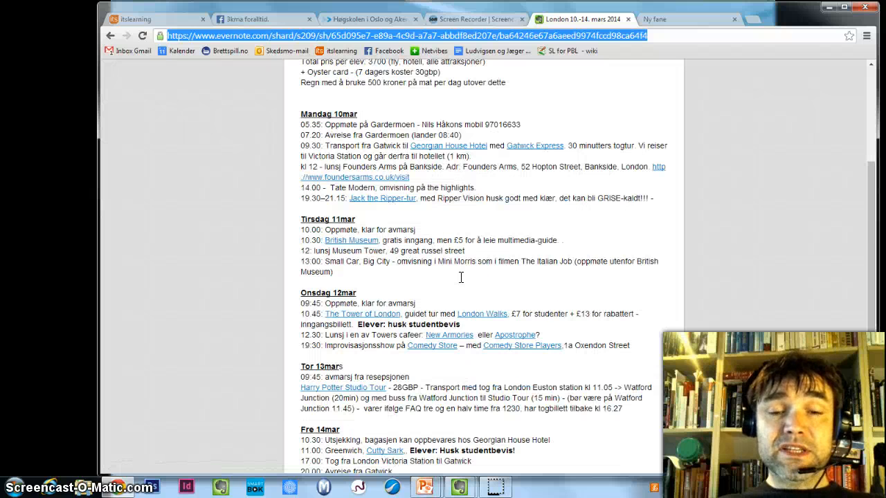
{"action": "scroll", "coordinate": [461, 277], "scroll_direction": "down", "scroll_amount": 2}
{"action": "scroll", "coordinate": [461, 277], "scroll_direction": "up", "scroll_amount": 6}
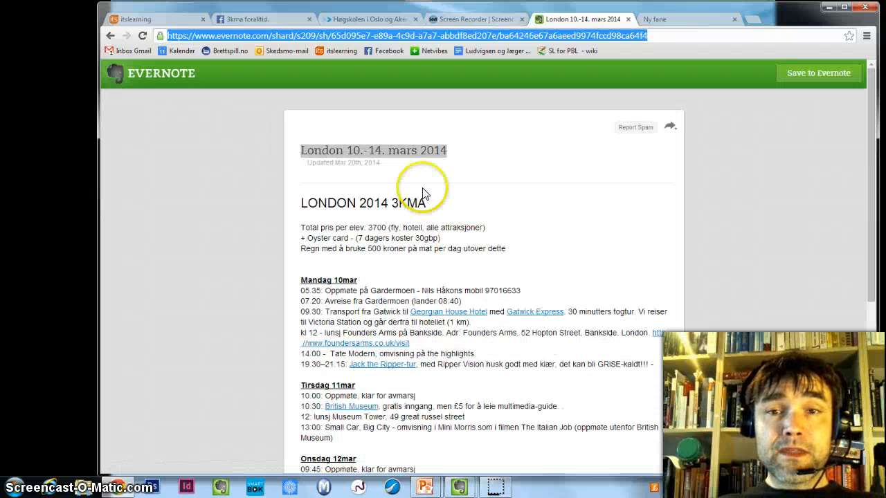
- Return to the Evernote window of the London note and place the text cursor in its total price line
{"action": "mouse_move", "coordinate": [461, 482]}
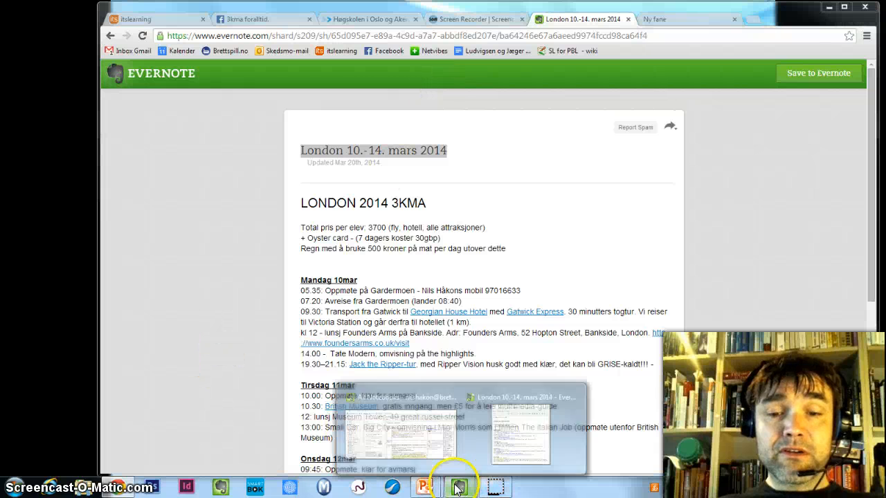
{"action": "left_click", "coordinate": [488, 440]}
{"action": "left_click_drag", "start_coordinate": [577, 224], "coordinate": [439, 206]}
{"action": "left_click", "coordinate": [441, 205]}
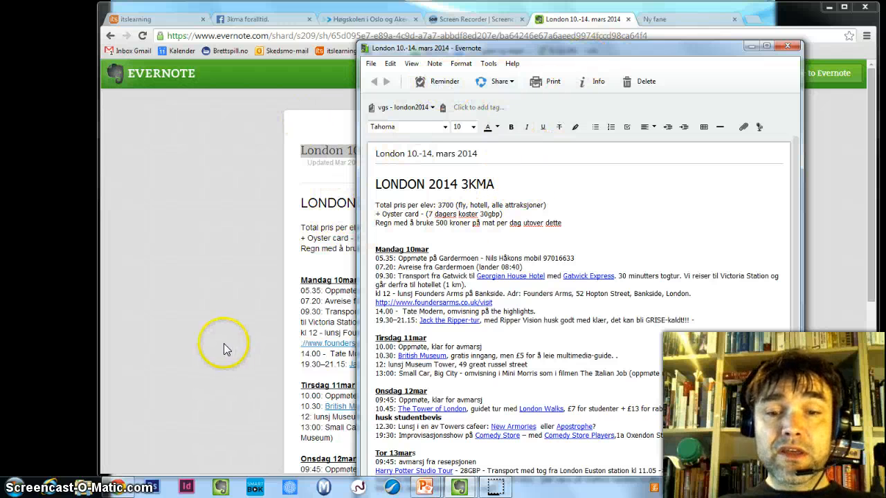
- Bring up the main Evernote window, show the sharing settings of the Familie notebook and close them again
{"action": "mouse_move", "coordinate": [460, 487]}
{"action": "left_click", "coordinate": [398, 438]}
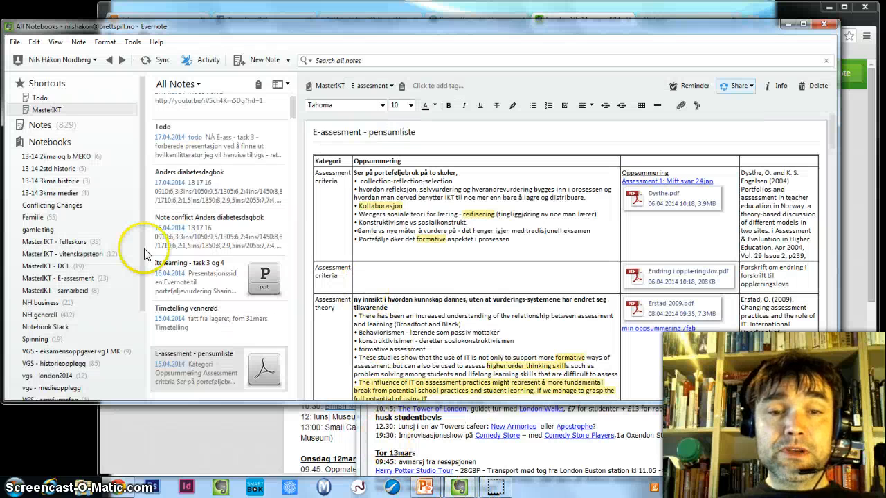
{"action": "right_click", "coordinate": [31, 220]}
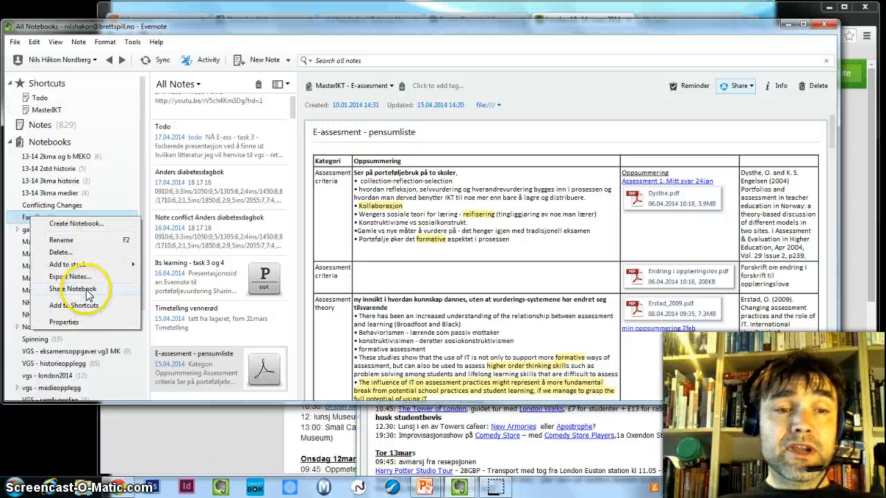
{"action": "left_click", "coordinate": [72, 289]}
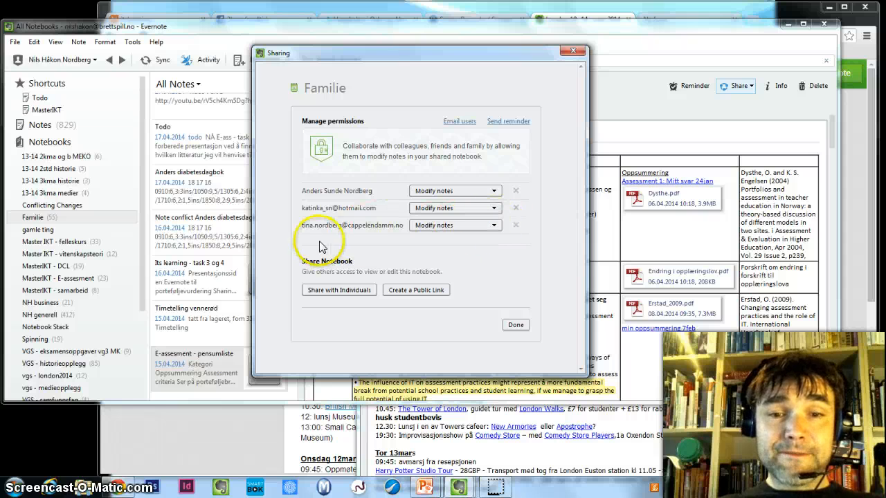
{"action": "left_click", "coordinate": [518, 325]}
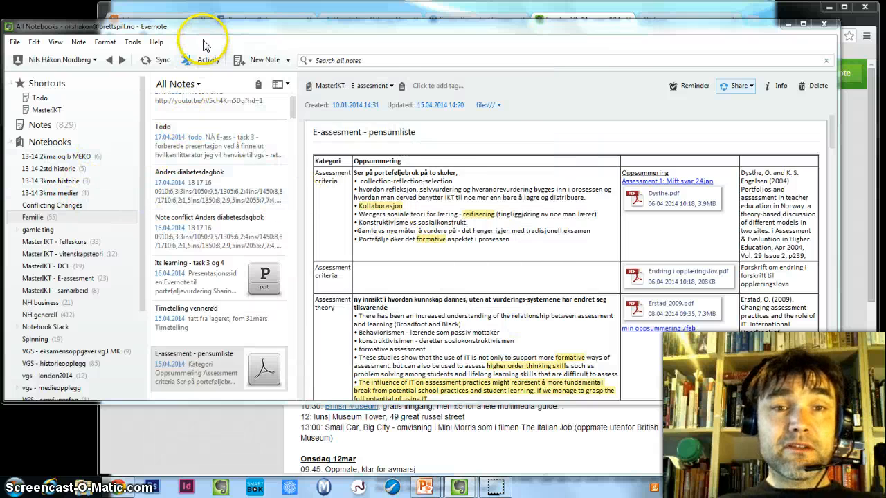
- Switch to the running PowerPoint slideshow and reveal the Highlights bullet on the asynchronous collaborative writing tool
{"action": "left_click_drag", "start_coordinate": [204, 26], "coordinate": [213, 30]}
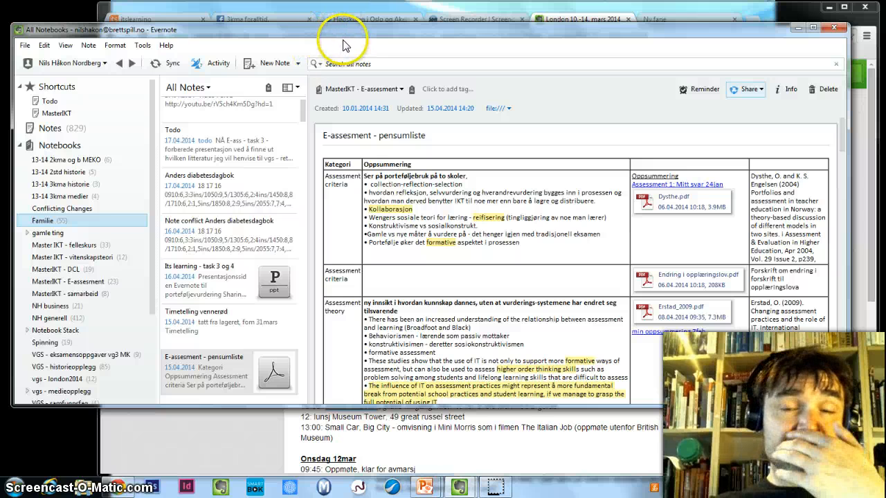
{"action": "left_click_drag", "start_coordinate": [345, 38], "coordinate": [349, 33]}
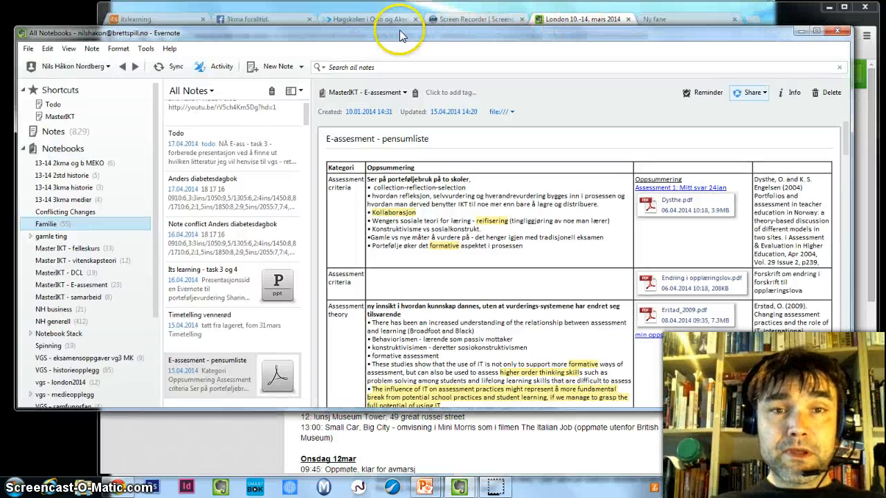
{"action": "left_click", "coordinate": [424, 488]}
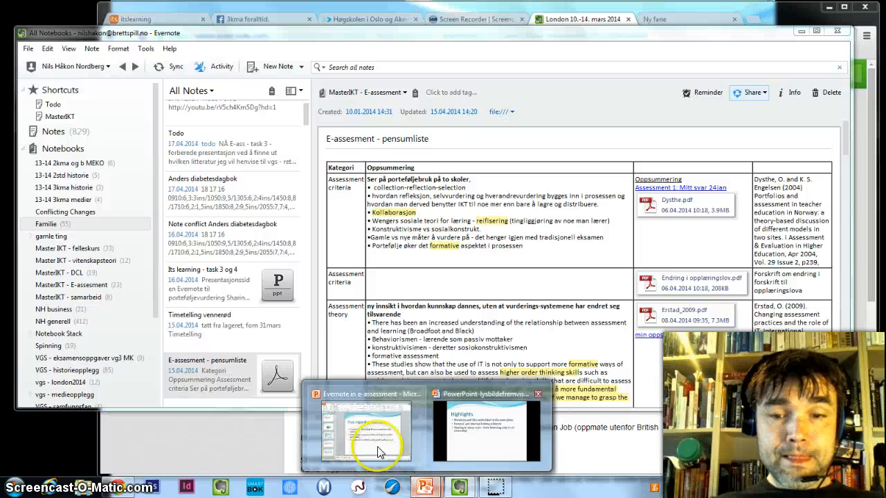
{"action": "left_click", "coordinate": [456, 435]}
{"action": "left_click", "coordinate": [425, 330]}
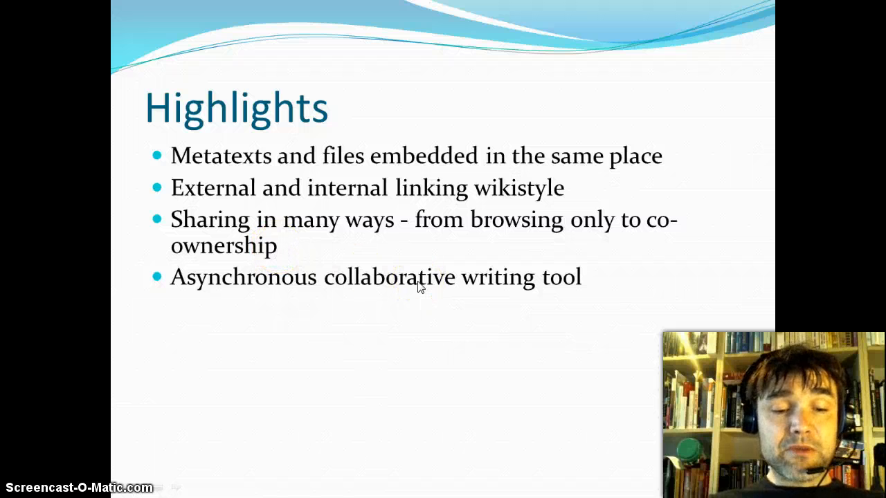
- Return to Evernote, open the Familie notebook and highlight the row 16 entries in its shared diabetes diary note
{"action": "key", "text": "alt+Tab"}
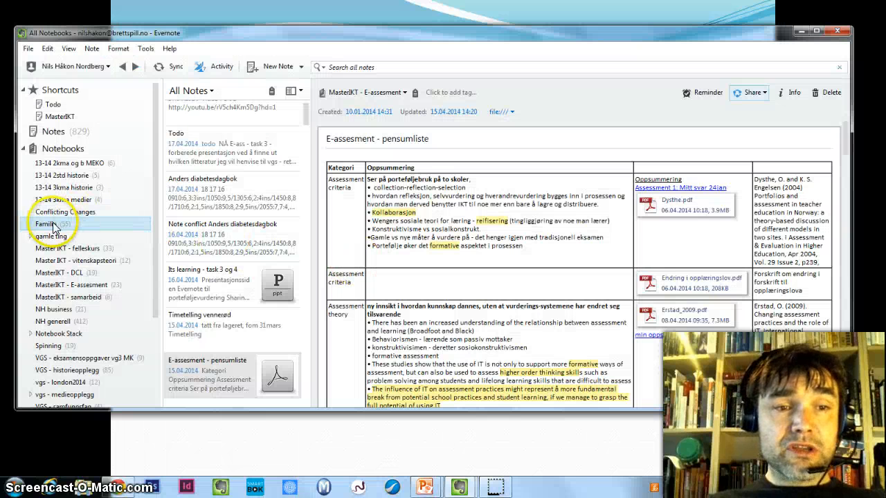
{"action": "left_click", "coordinate": [53, 224]}
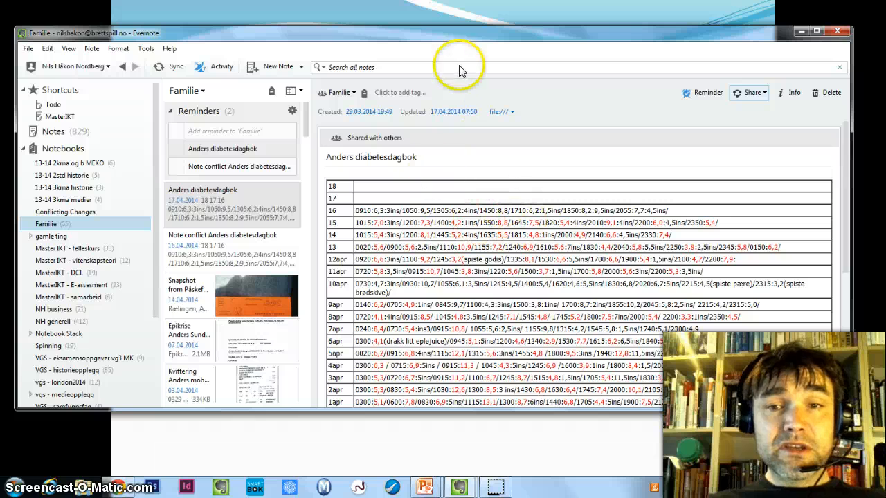
{"action": "left_click_drag", "start_coordinate": [455, 36], "coordinate": [441, 34]}
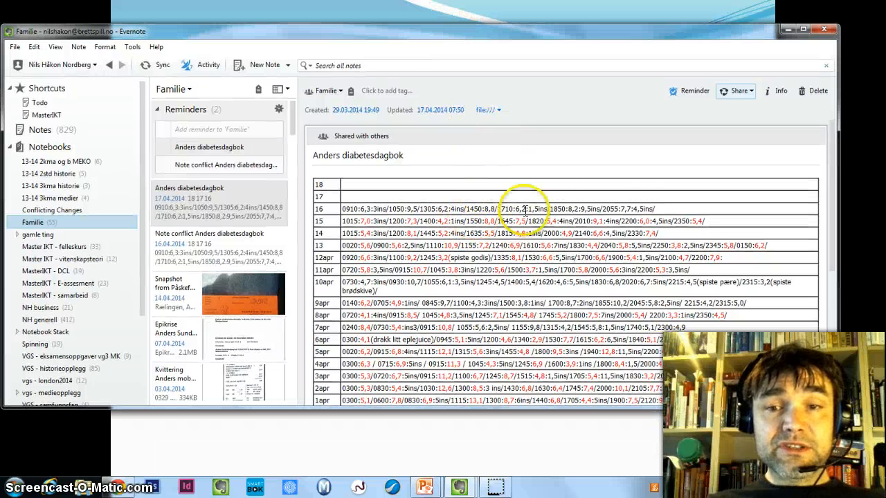
{"action": "left_click_drag", "start_coordinate": [654, 209], "coordinate": [353, 208]}
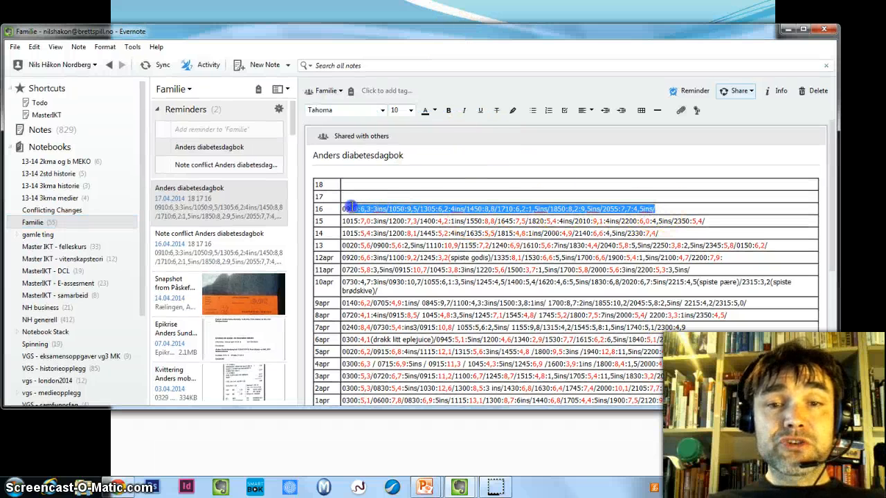
{"action": "left_click", "coordinate": [351, 207]}
{"action": "left_click", "coordinate": [382, 209]}
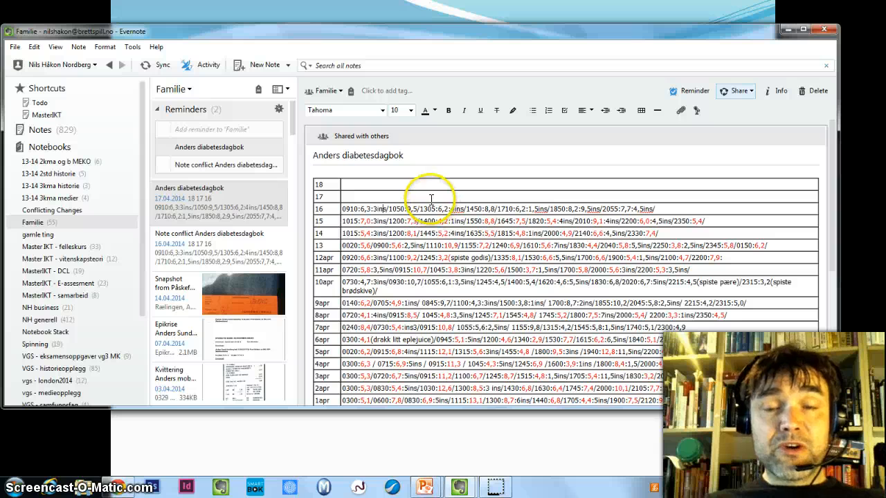
- Switch back to the PowerPoint slideshow and reveal the Revision history bullet on the Highlights slide
{"action": "left_click", "coordinate": [424, 40]}
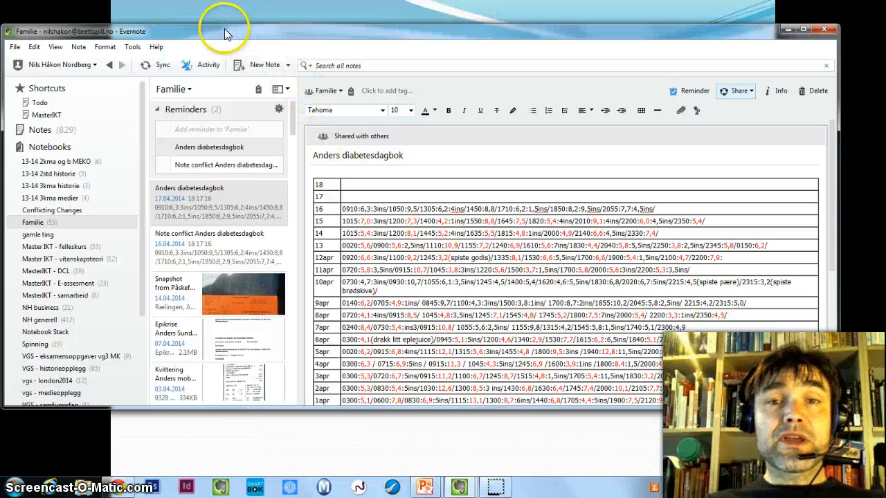
{"action": "left_click", "coordinate": [411, 24]}
{"action": "left_click", "coordinate": [398, 215]}
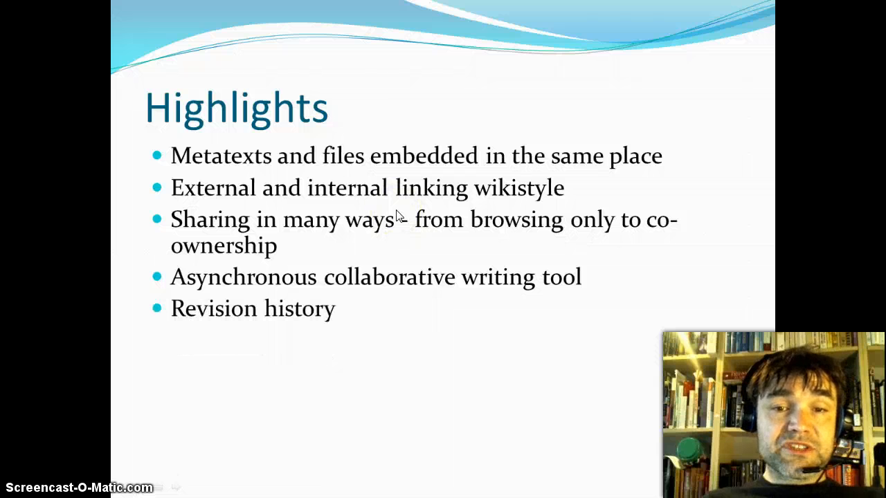
- Return to Evernote, open the activity list and look through the recent updates to the shared Familie notes
{"action": "key", "text": "alt+Tab"}
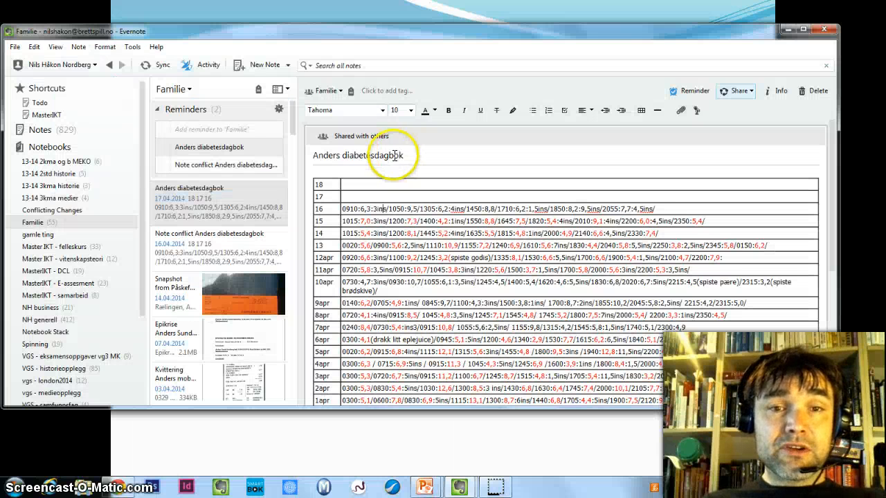
{"action": "left_click_drag", "start_coordinate": [184, 10], "coordinate": [217, 38]}
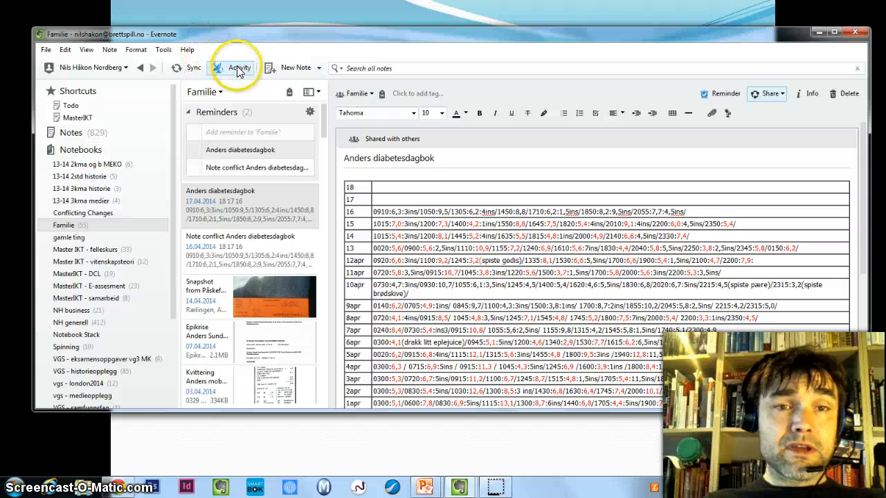
{"action": "left_click", "coordinate": [239, 69]}
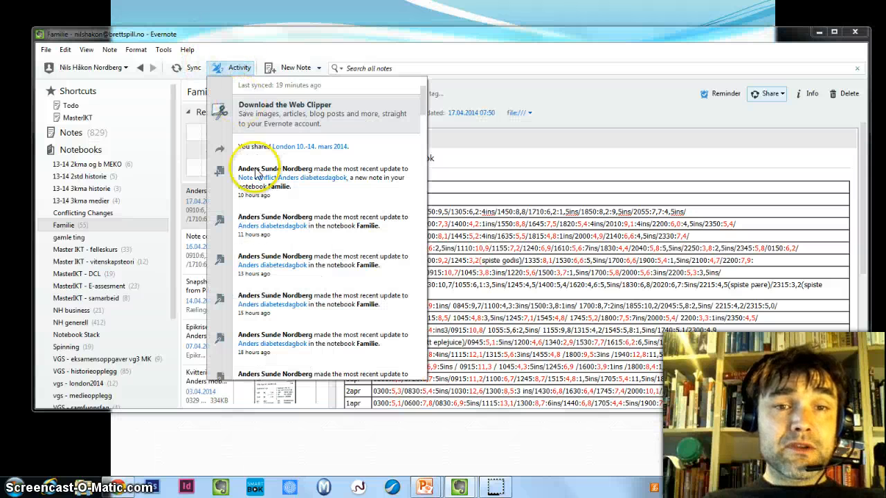
{"action": "scroll", "coordinate": [346, 249], "scroll_direction": "down", "scroll_amount": 5}
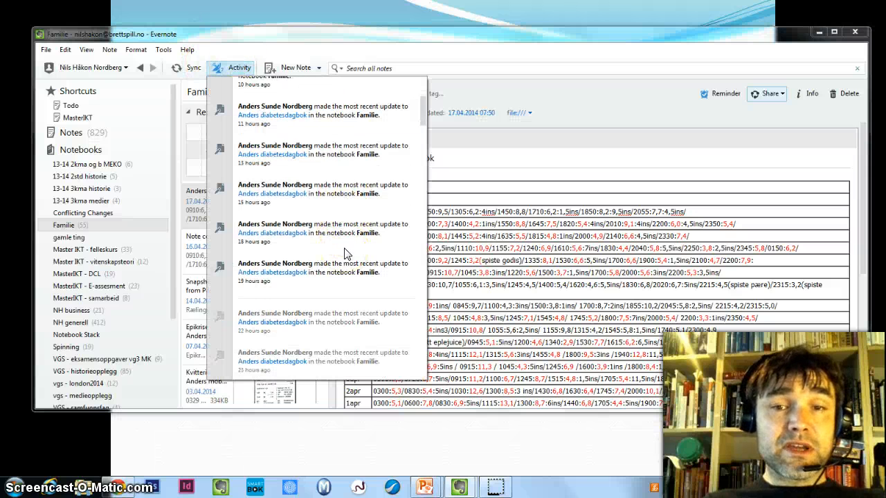
{"action": "scroll", "coordinate": [346, 254], "scroll_direction": "up", "scroll_amount": 6}
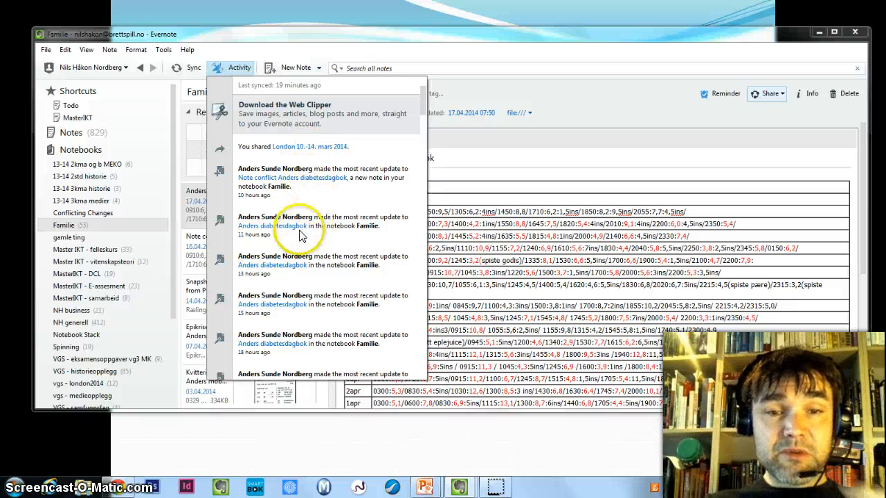
{"action": "scroll", "coordinate": [305, 248], "scroll_direction": "down", "scroll_amount": 10}
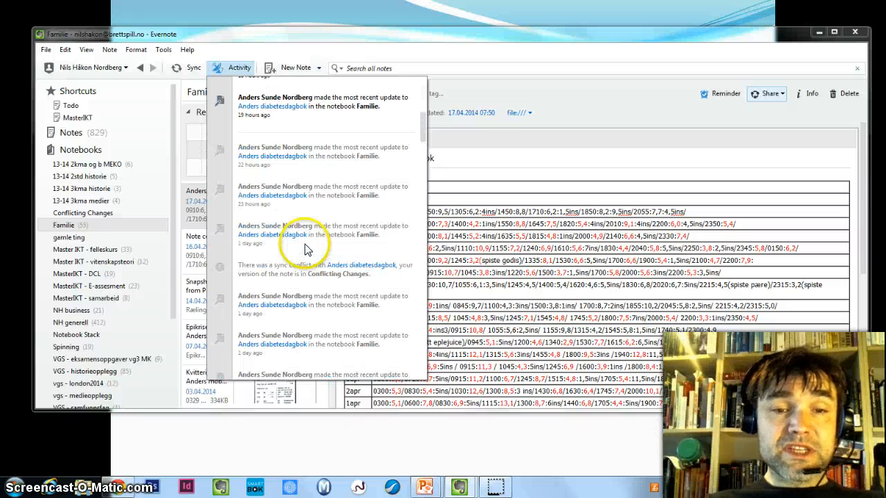
{"action": "scroll", "coordinate": [304, 248], "scroll_direction": "up", "scroll_amount": 10}
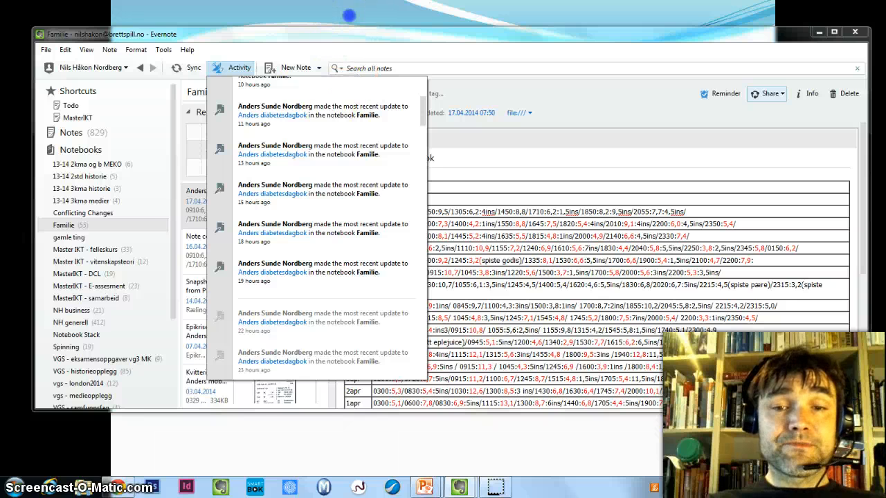
- Switch back to the PowerPoint slideshow and reveal the Highlights bullet on local client, browser or app flexibility
{"action": "key", "text": "alt+Tab"}
{"action": "left_click", "coordinate": [388, 318]}
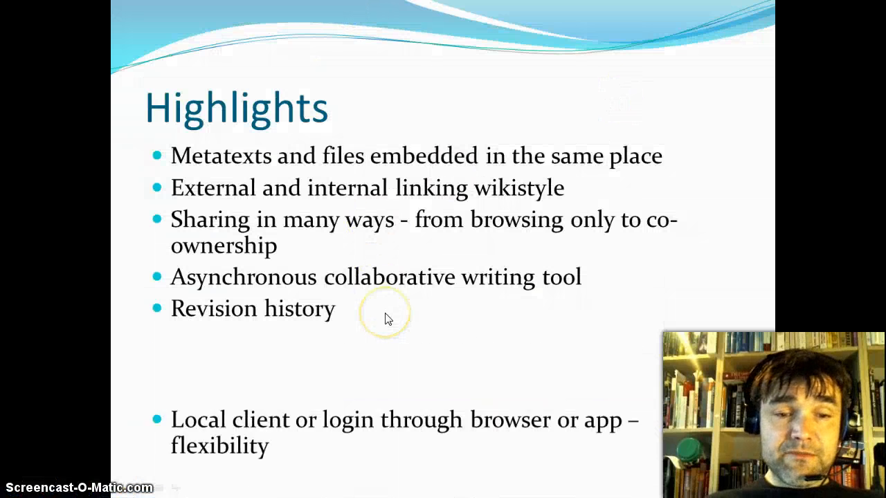